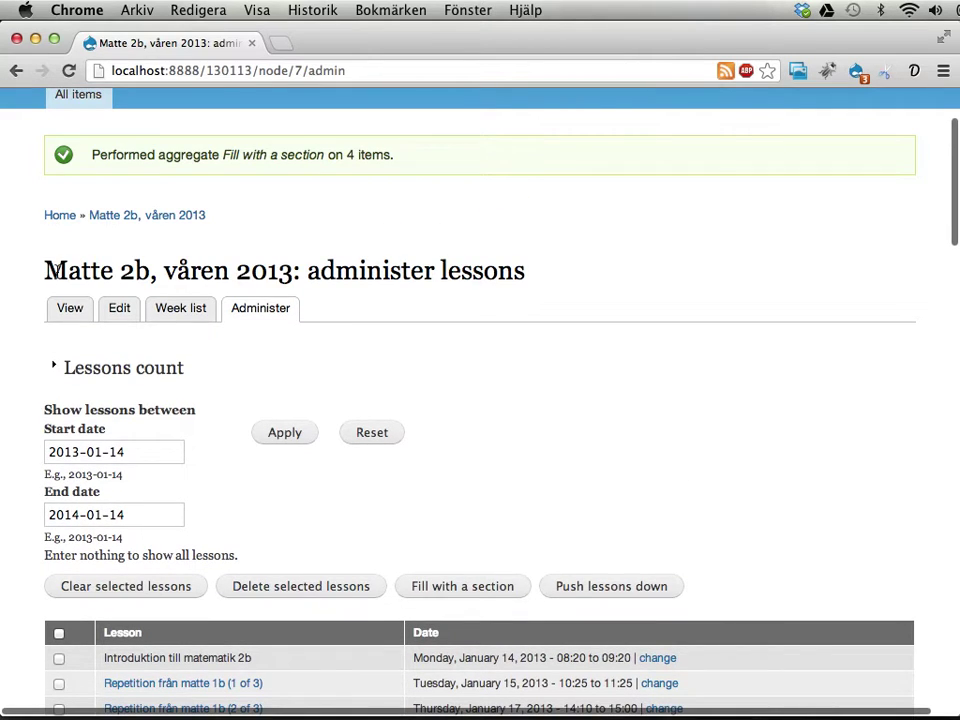
# Step: Select all lessons from Funktioner: introduktion (1 of 4) through the end of the list and push them down
pyautogui.moveTo(44, 270); pyautogui.dragTo(289, 273)
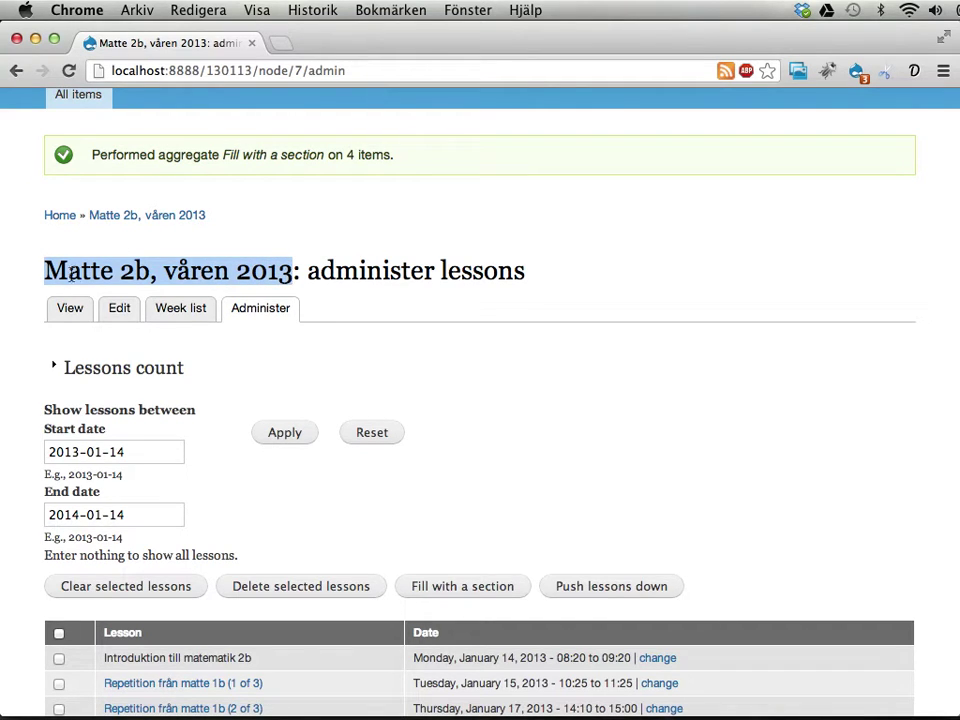
pyautogui.scroll(-7, 527, 356)
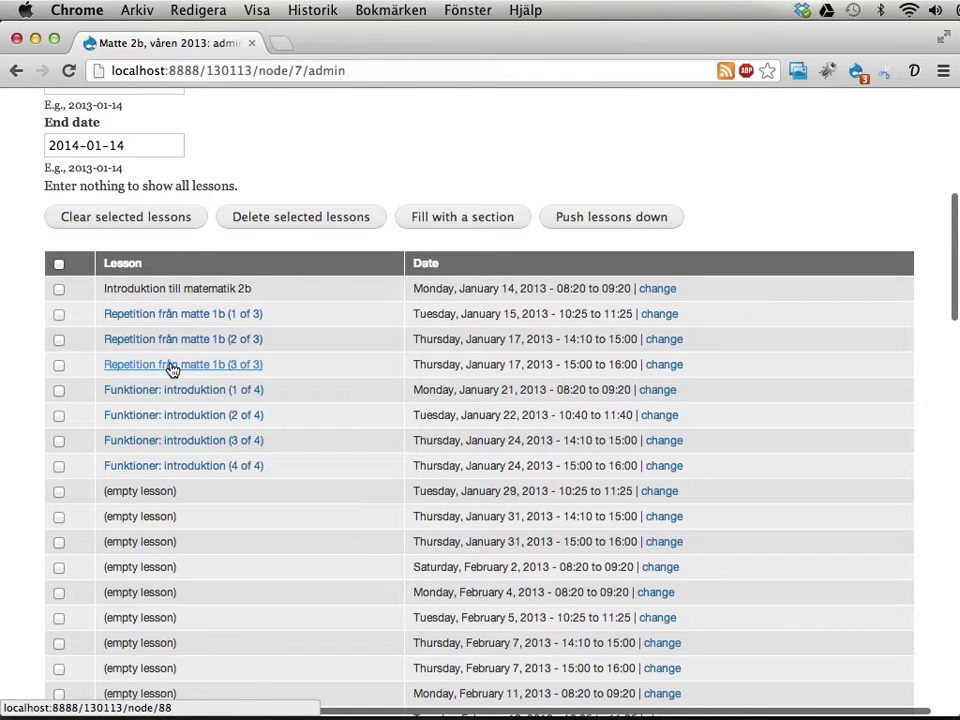
pyautogui.click(59, 266)
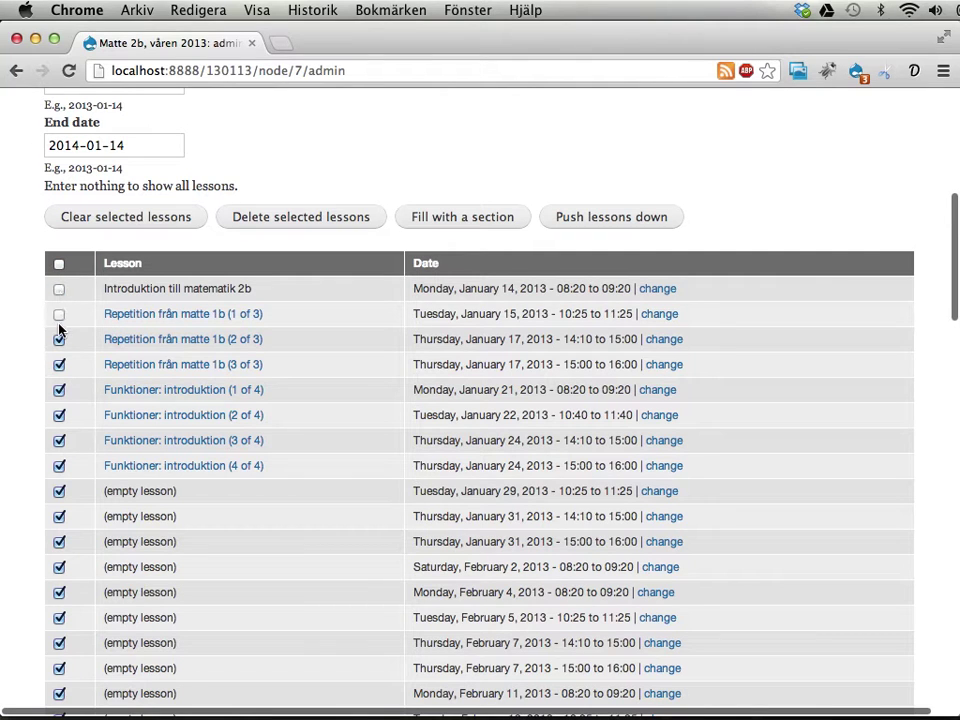
pyautogui.click(59, 366)
pyautogui.scroll(-10, 221, 534)
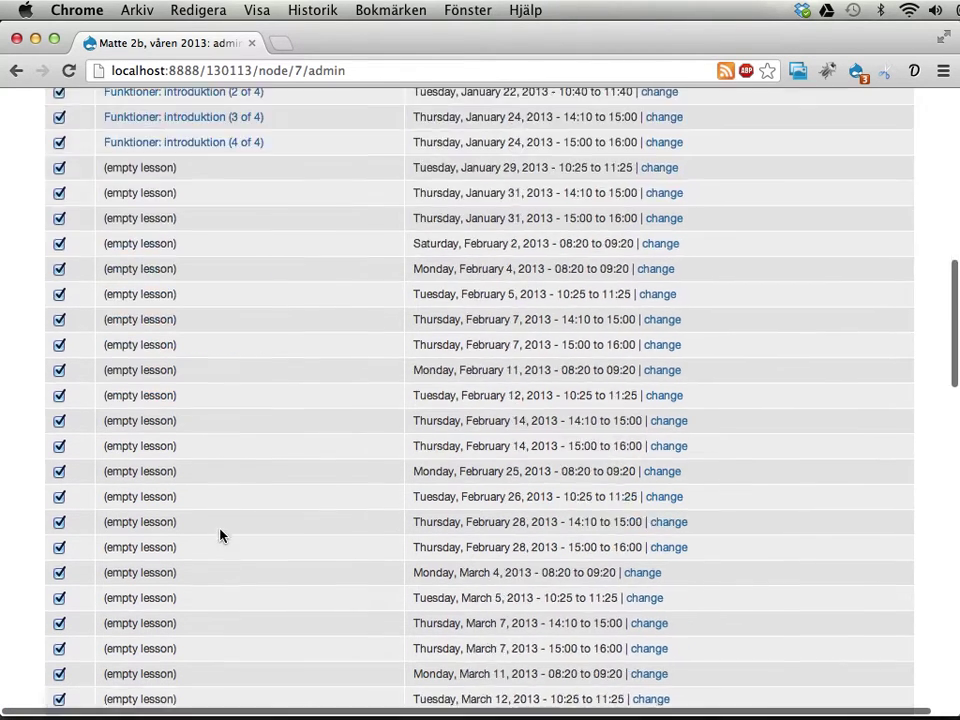
pyautogui.scroll(-6, 221, 534)
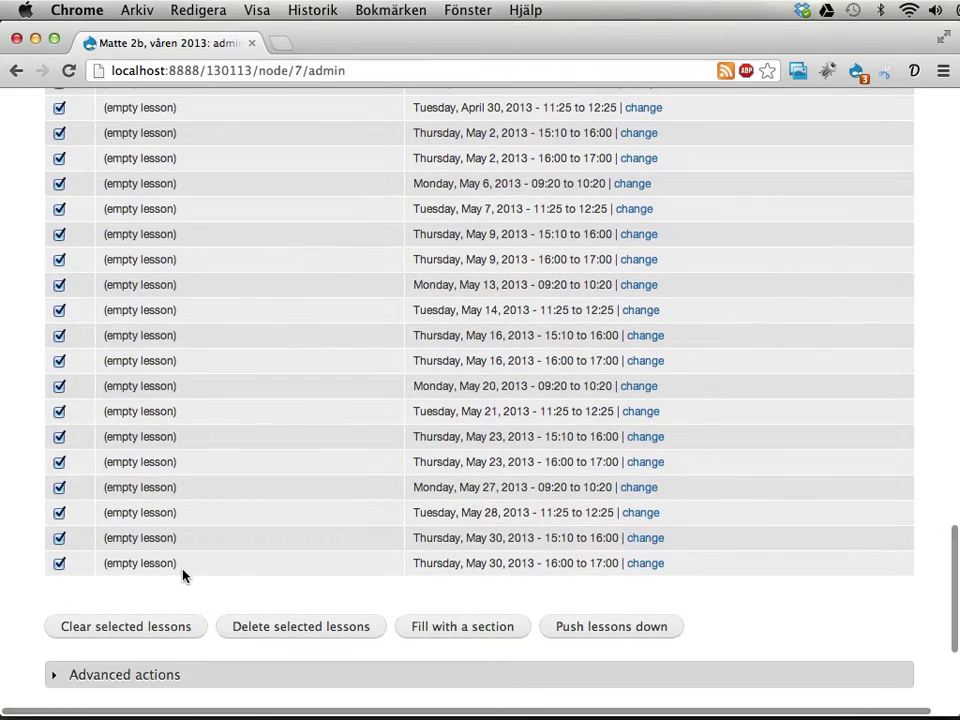
pyautogui.scroll(10, 183, 575)
pyautogui.scroll(10, 183, 575)
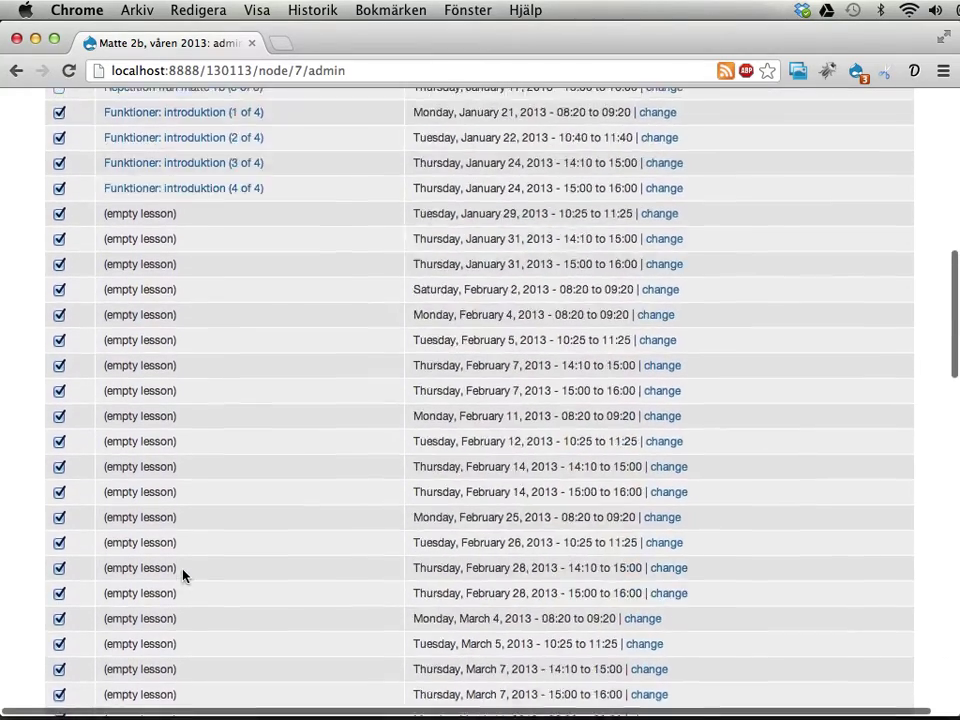
pyautogui.scroll(-4, 183, 575)
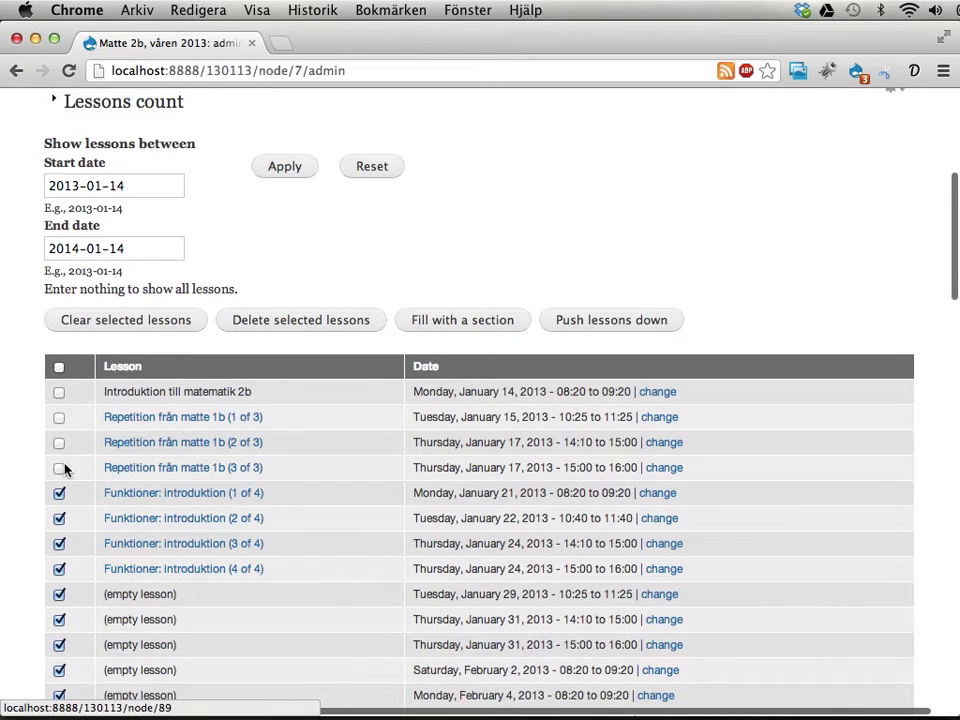
pyautogui.click(608, 322)
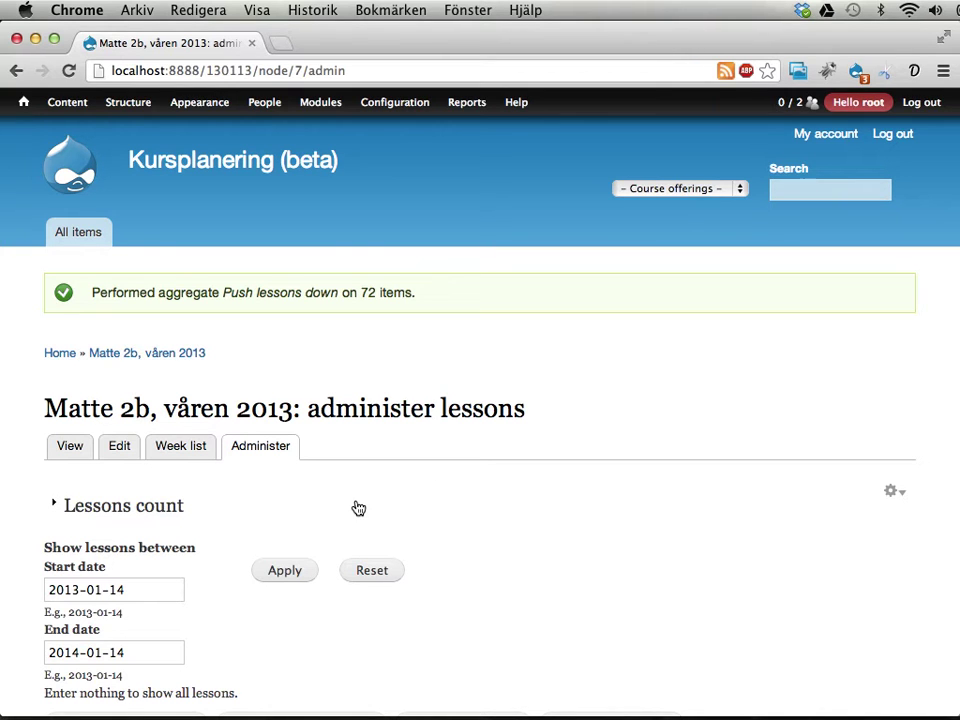
# Step: Open the empty January 21 lesson for editing and title it "Repetition från matte 1b: extralektion"
pyautogui.scroll(-10, 358, 508)
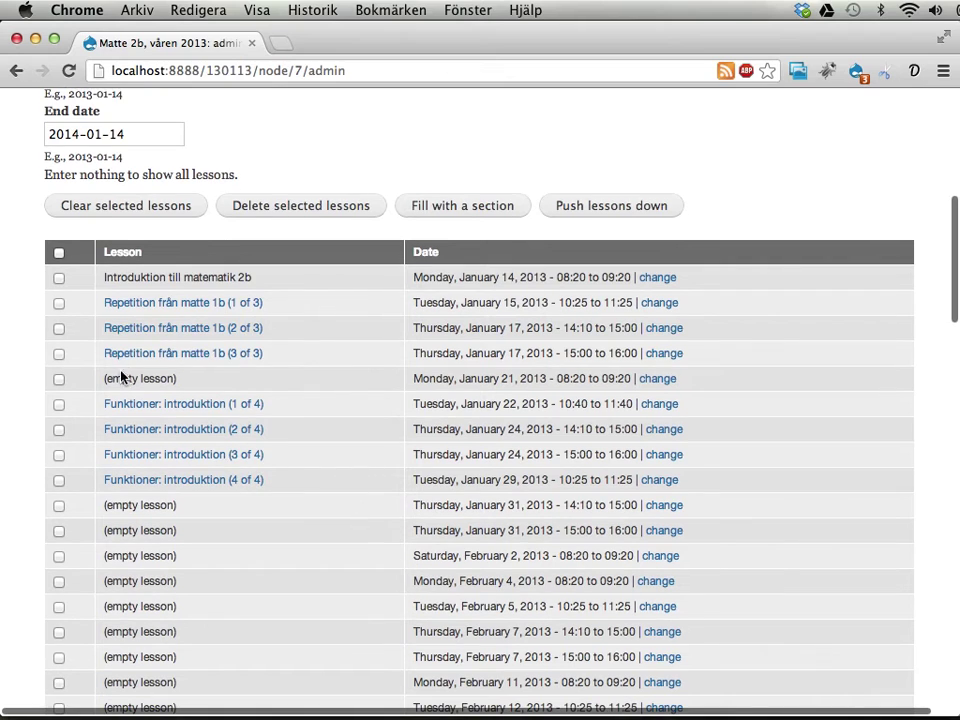
pyautogui.moveTo(105, 378); pyautogui.dragTo(182, 382)
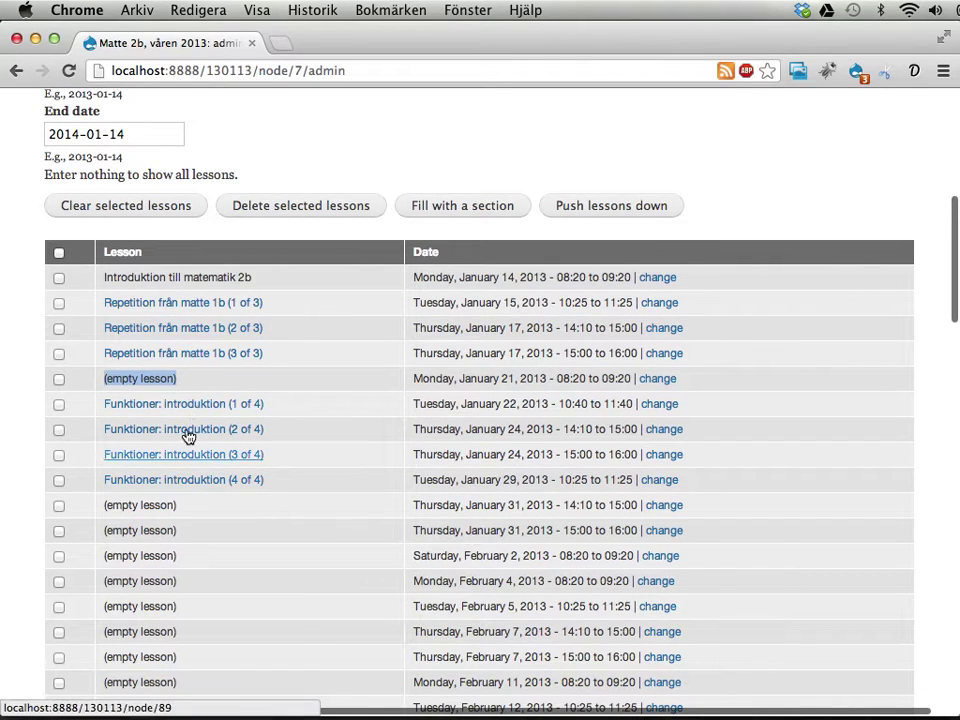
pyautogui.click(660, 386)
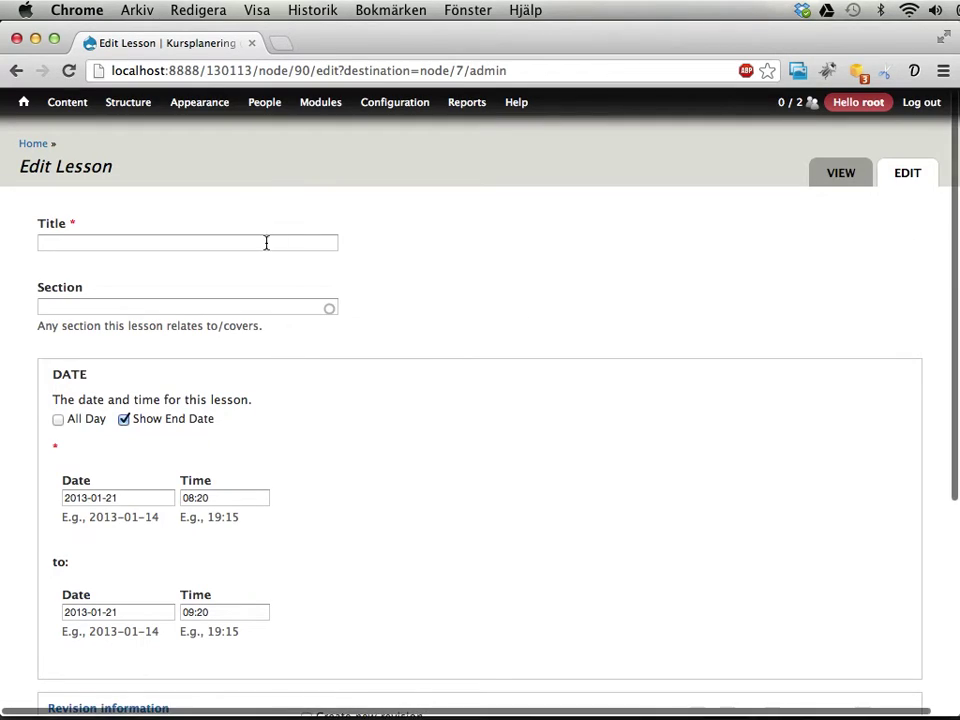
pyautogui.click(266, 242)
pyautogui.write('Repeti')
pyautogui.press('Down')
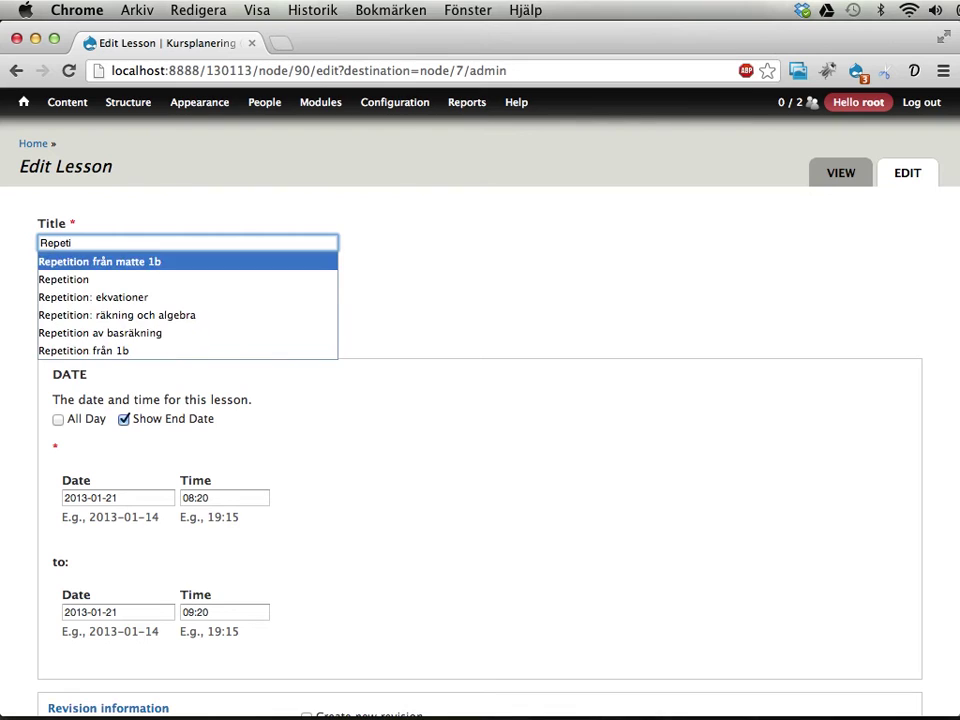
pyautogui.press('Return')
pyautogui.write(': extralektion')
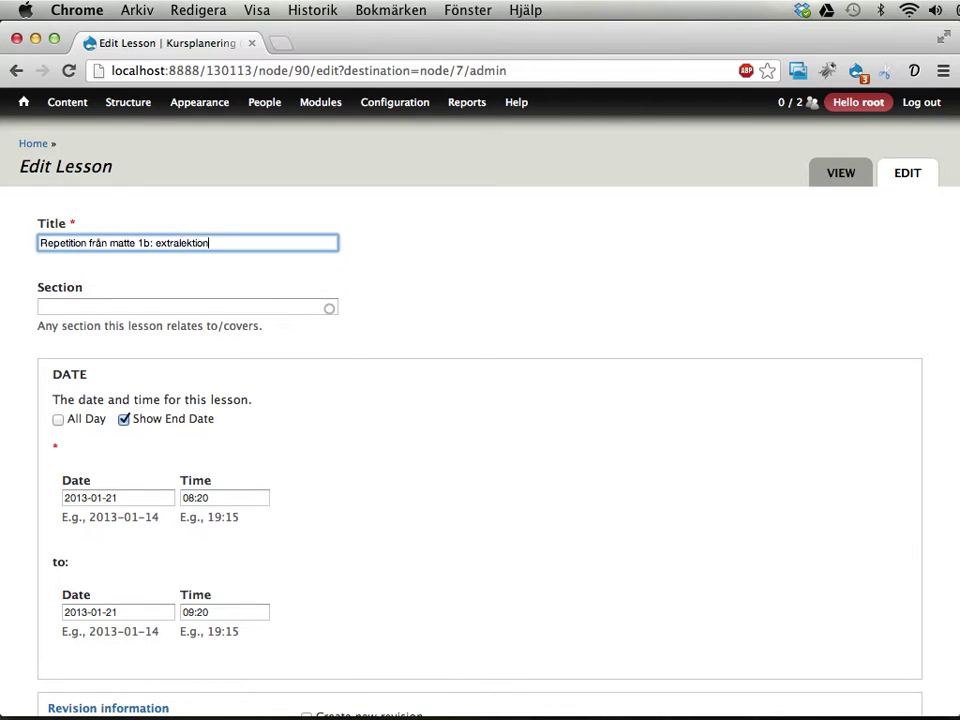
# Step: Set the lesson's section to Repetition från matte 1b and save the lesson
pyautogui.click(201, 307)
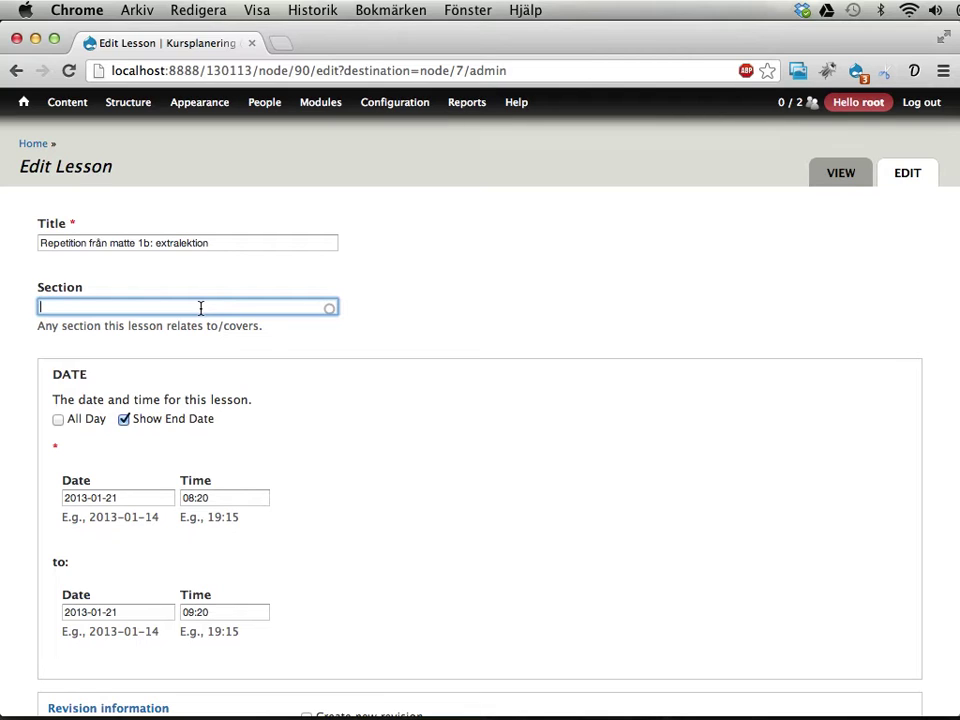
pyautogui.write('repe')
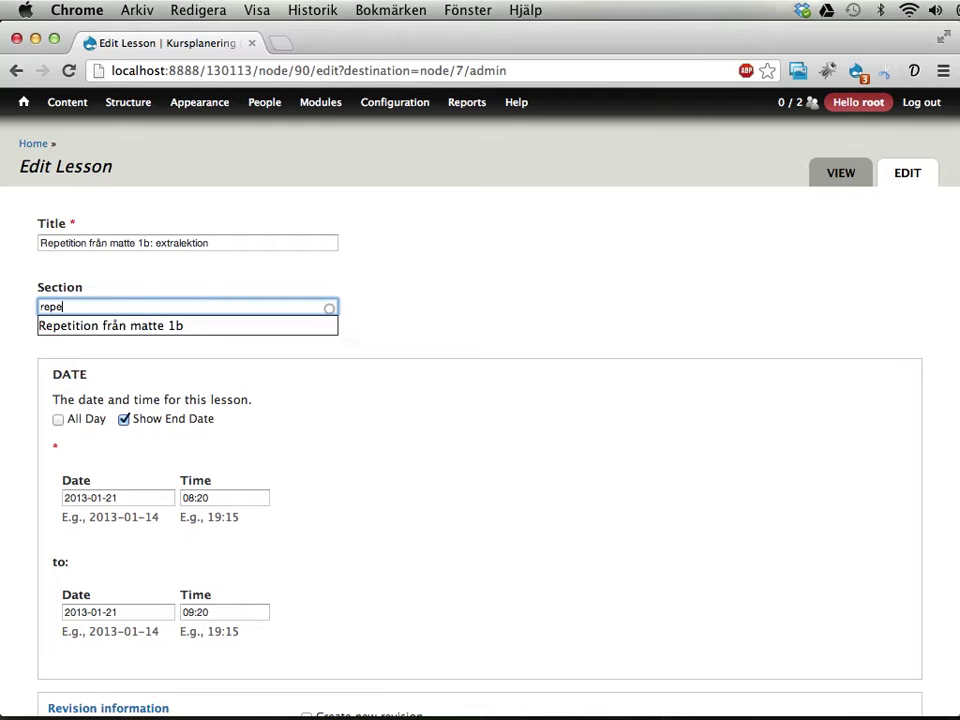
pyautogui.click(169, 326)
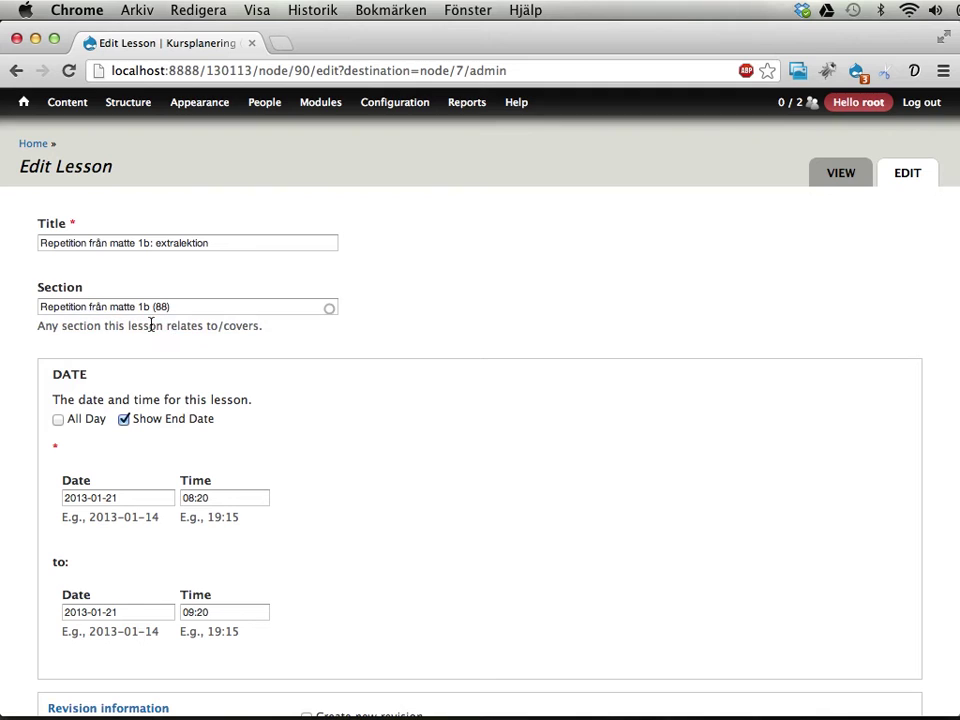
pyautogui.scroll(-6, 118, 388)
pyautogui.click(75, 641)
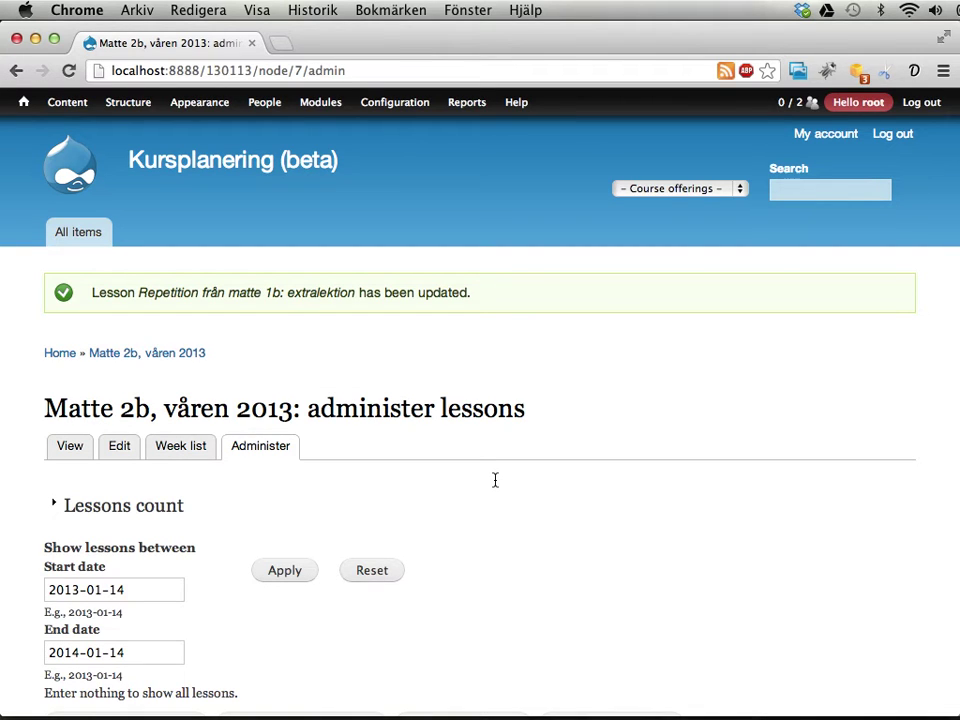
# Step: Set up a shift of -1 steps for all lessons from Repetition från matte 1b: extralektion onward, and cancel it
pyautogui.scroll(-5, 494, 480)
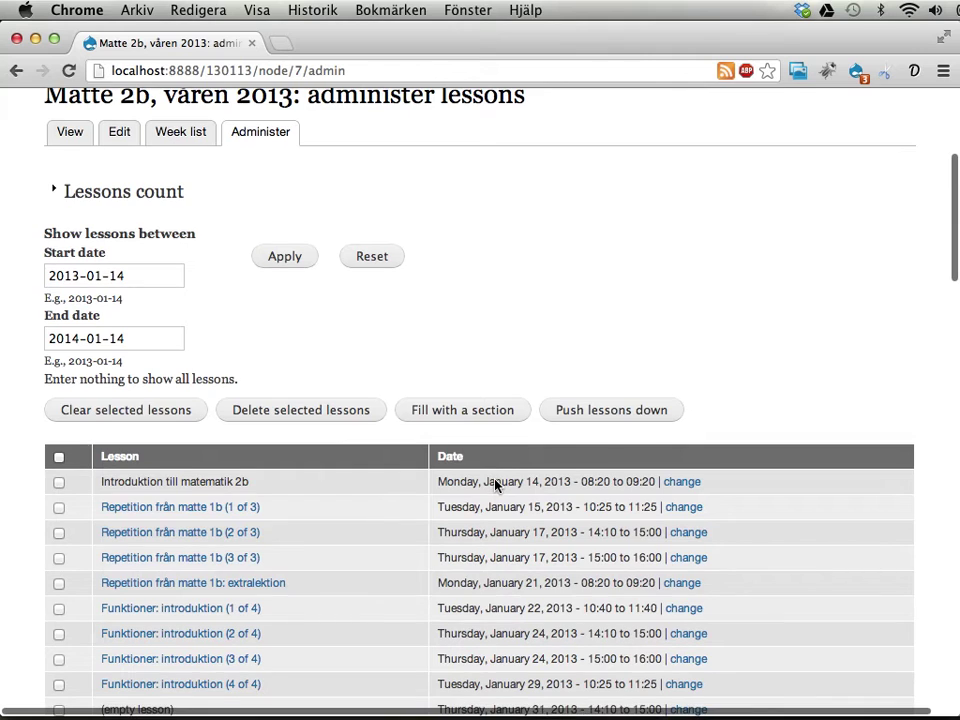
pyautogui.scroll(-1, 494, 484)
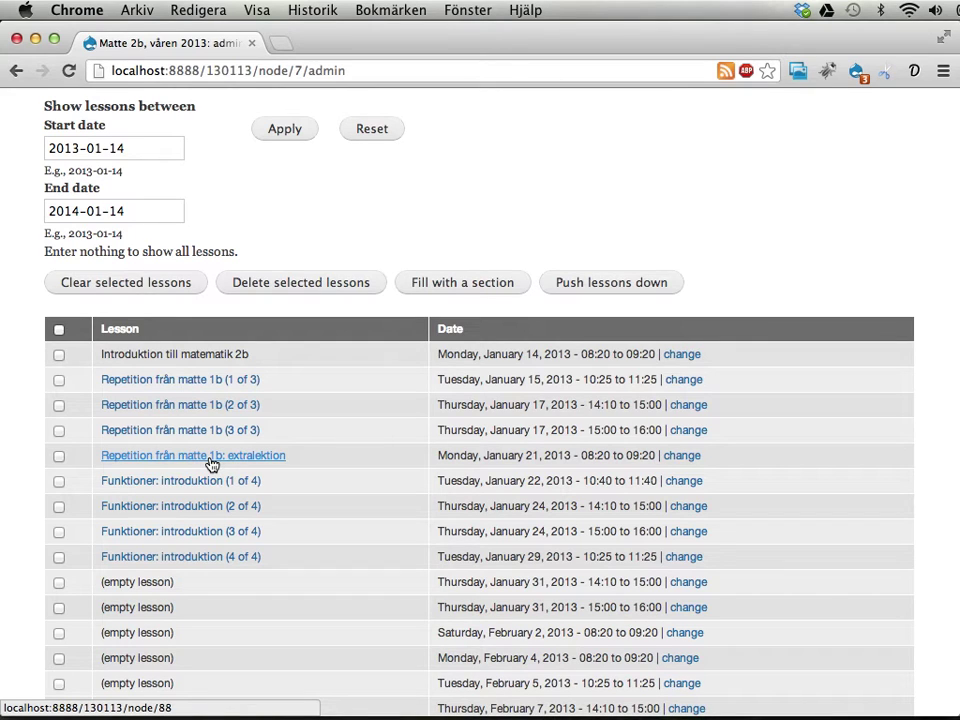
pyautogui.click(58, 328)
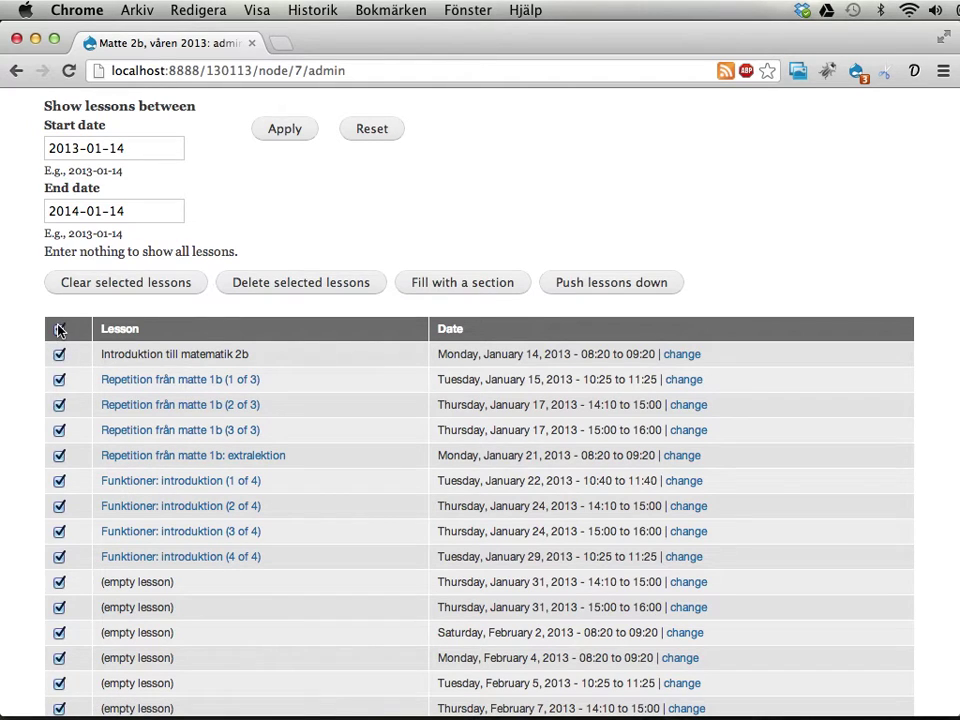
pyautogui.click(58, 380)
pyautogui.click(58, 405)
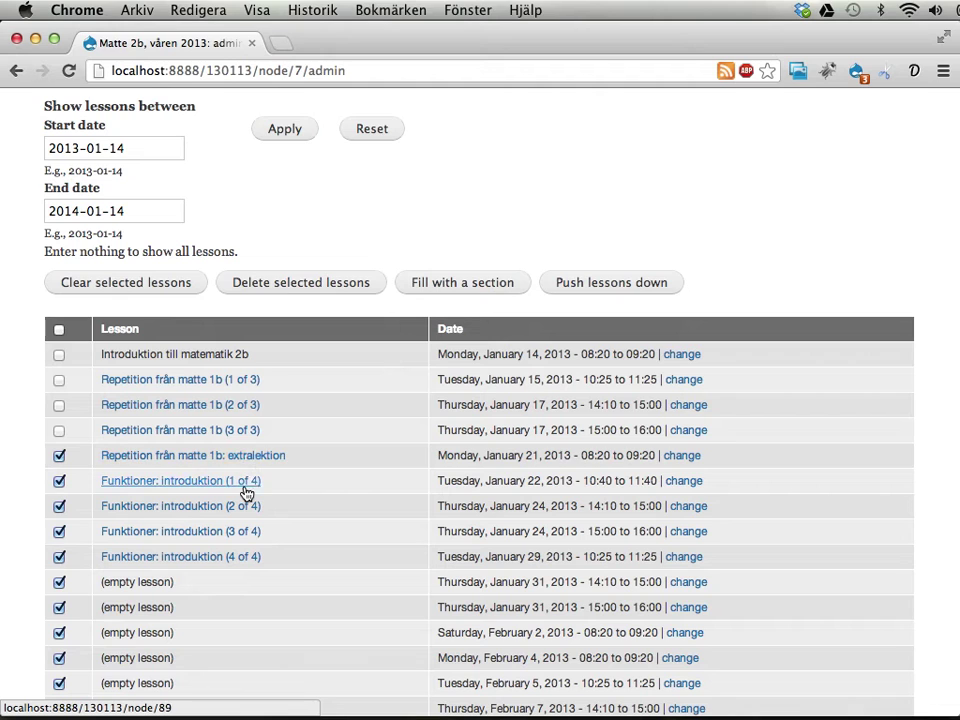
pyautogui.scroll(-20, 237, 558)
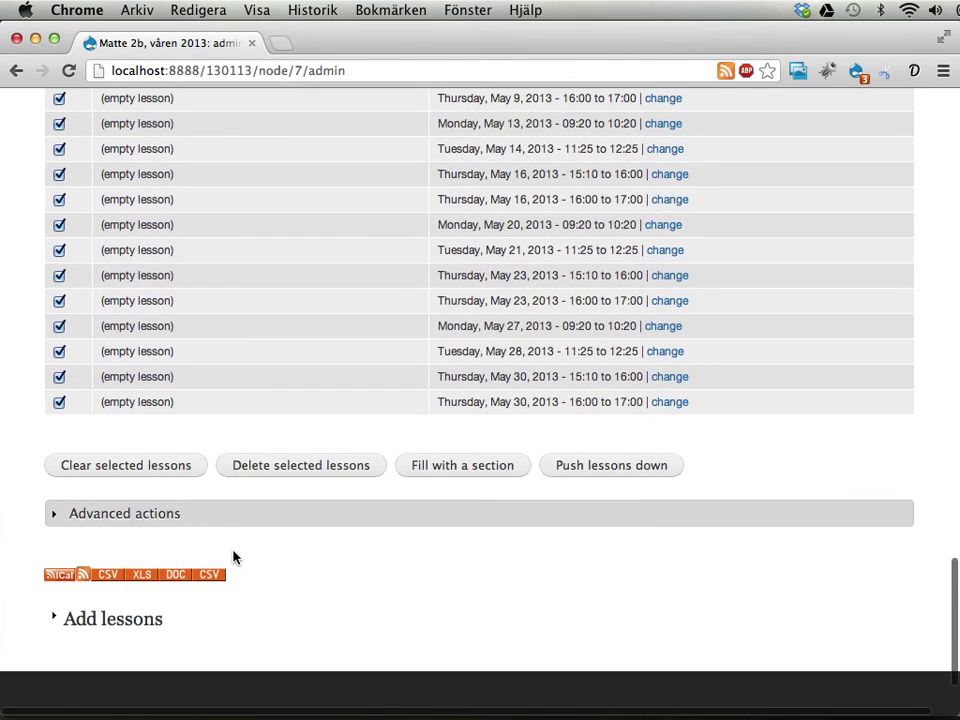
pyautogui.click(130, 516)
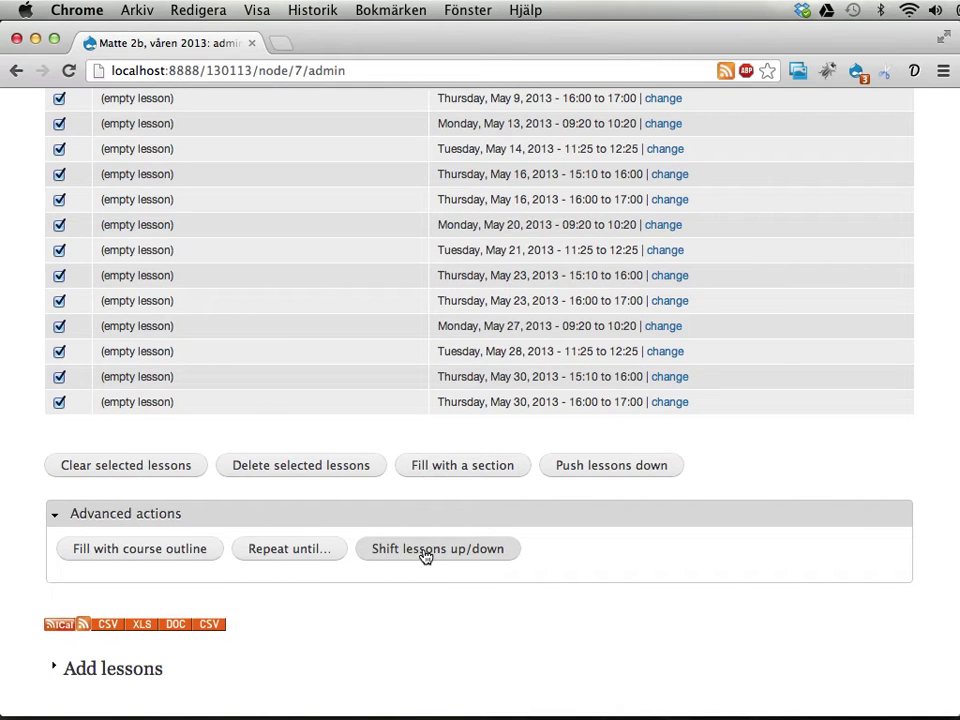
pyautogui.click(424, 554)
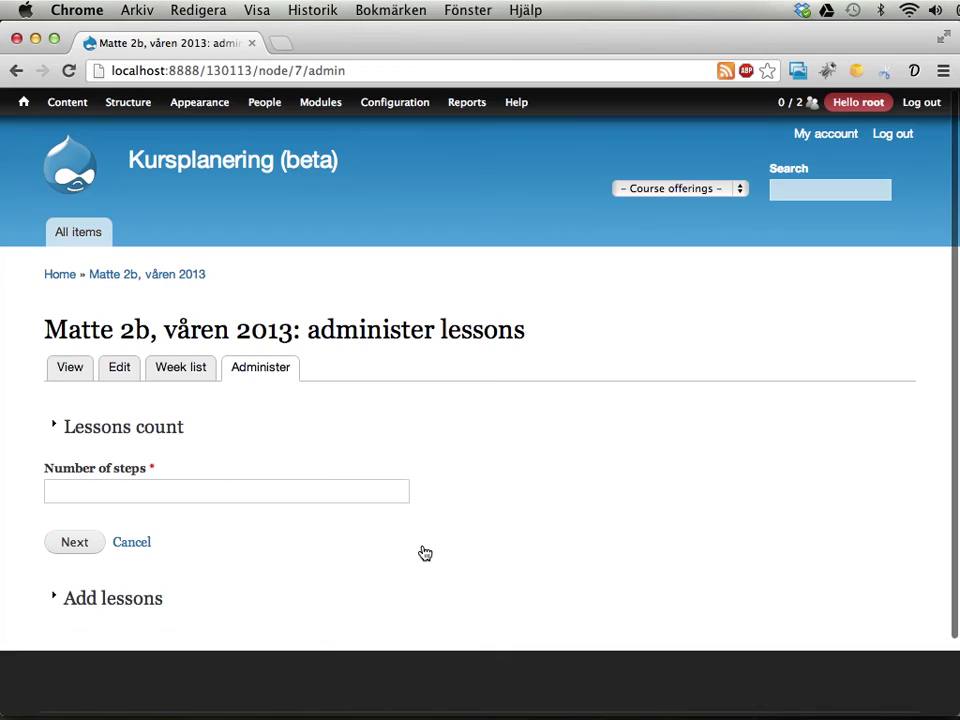
pyautogui.click(345, 484)
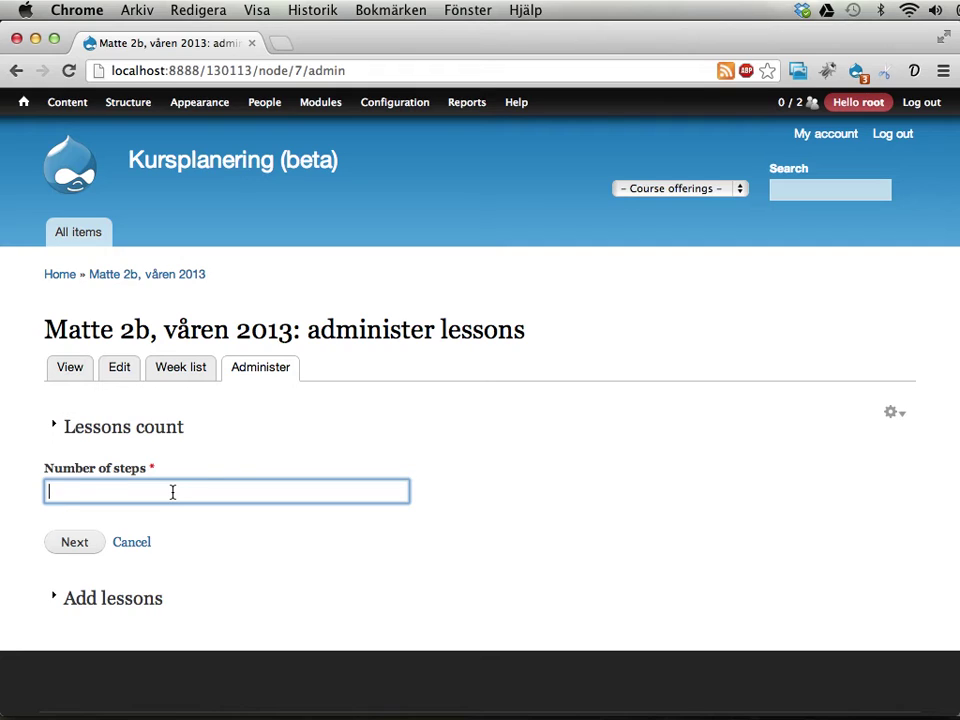
pyautogui.write('-1')
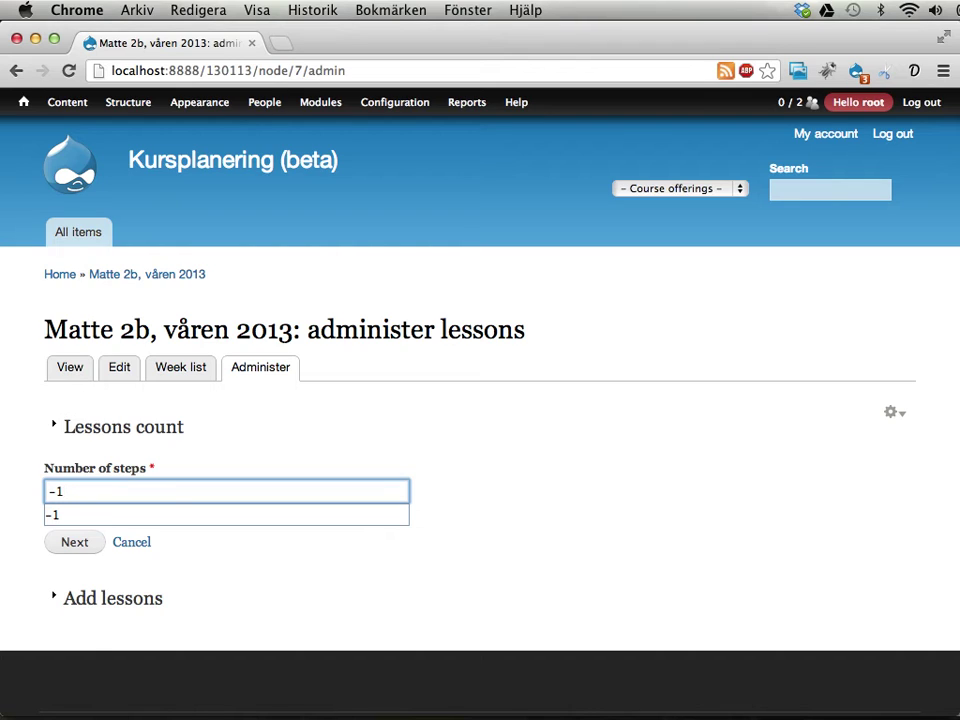
pyautogui.press('Down')
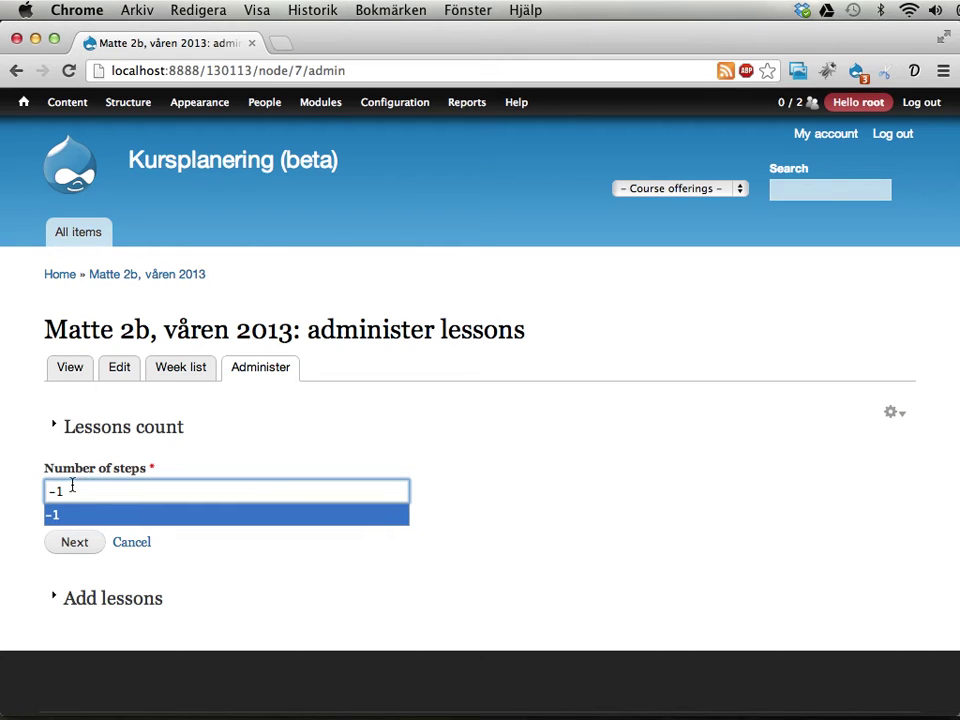
pyautogui.click(133, 547)
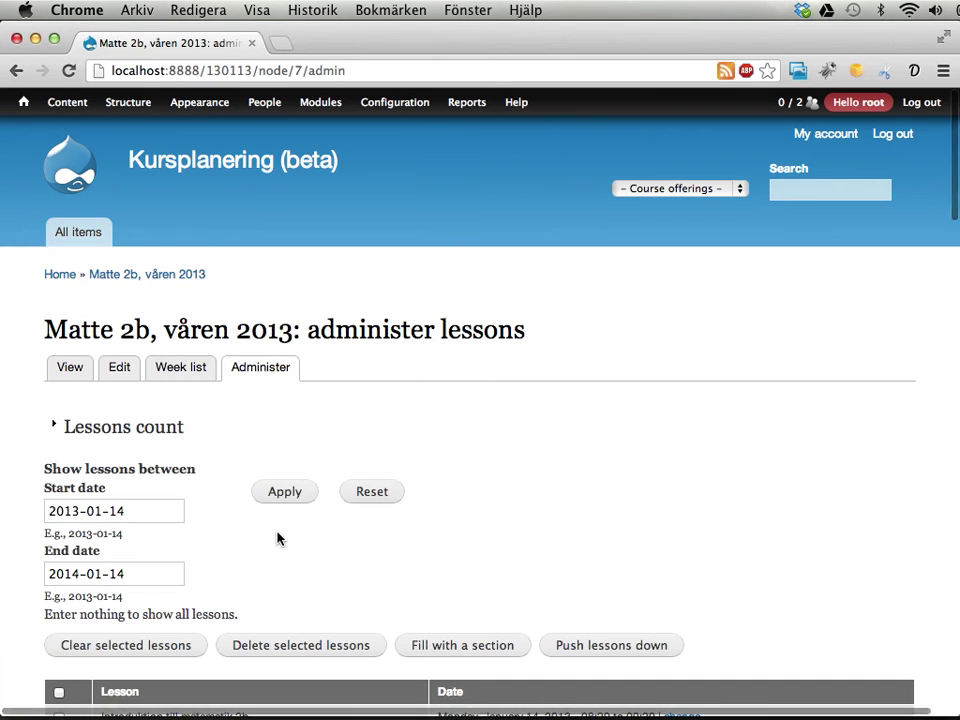
# Step: Expand the lessons count and examine the total, the empty lessons and the number of lessons per section
pyautogui.scroll(-4, 386, 523)
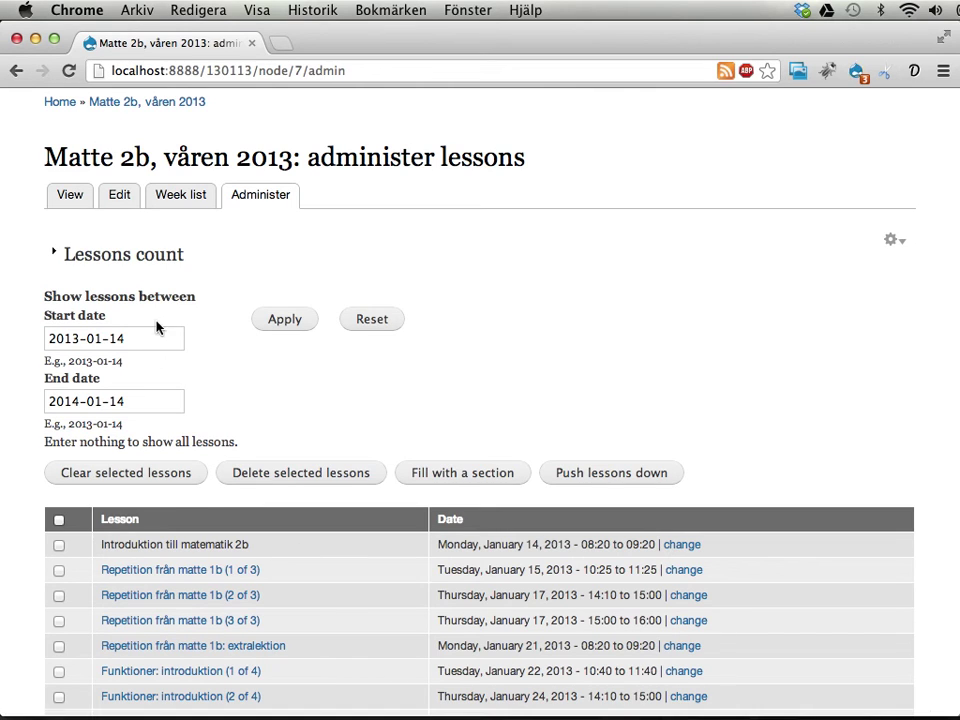
pyautogui.click(89, 258)
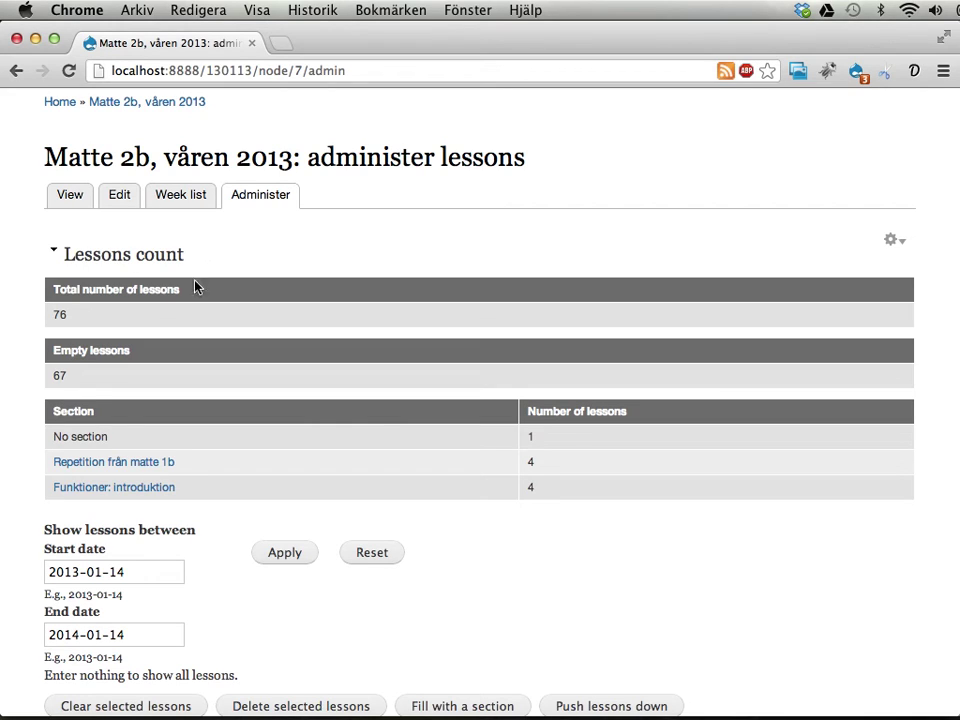
pyautogui.moveTo(54, 315); pyautogui.dragTo(77, 318)
pyautogui.moveTo(54, 375); pyautogui.dragTo(69, 376)
pyautogui.moveTo(60, 436); pyautogui.dragTo(108, 437)
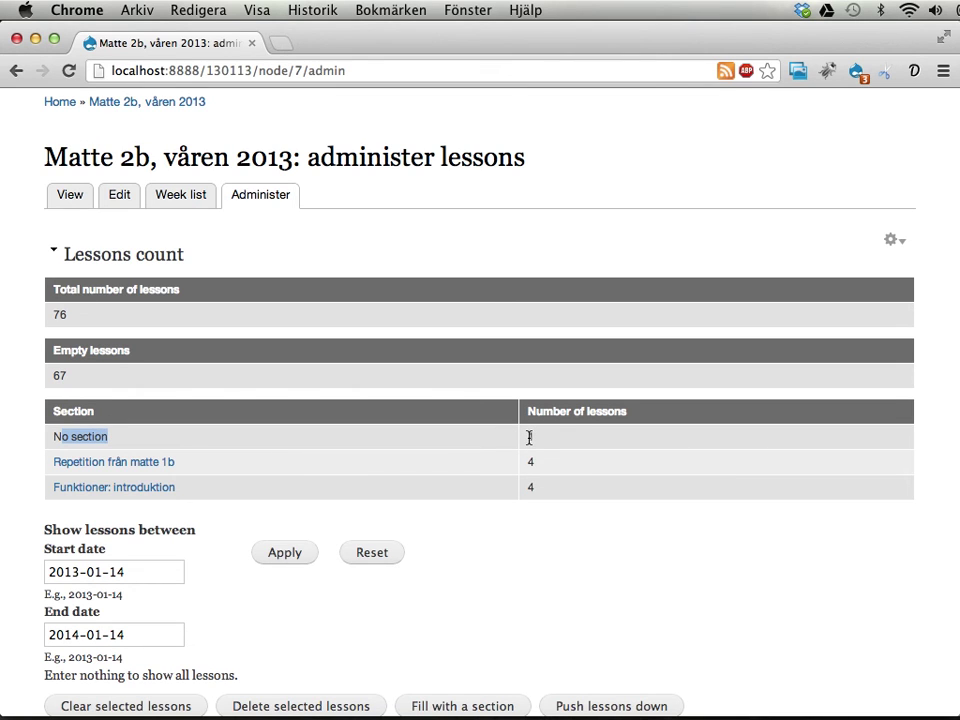
pyautogui.scroll(-5, 454, 516)
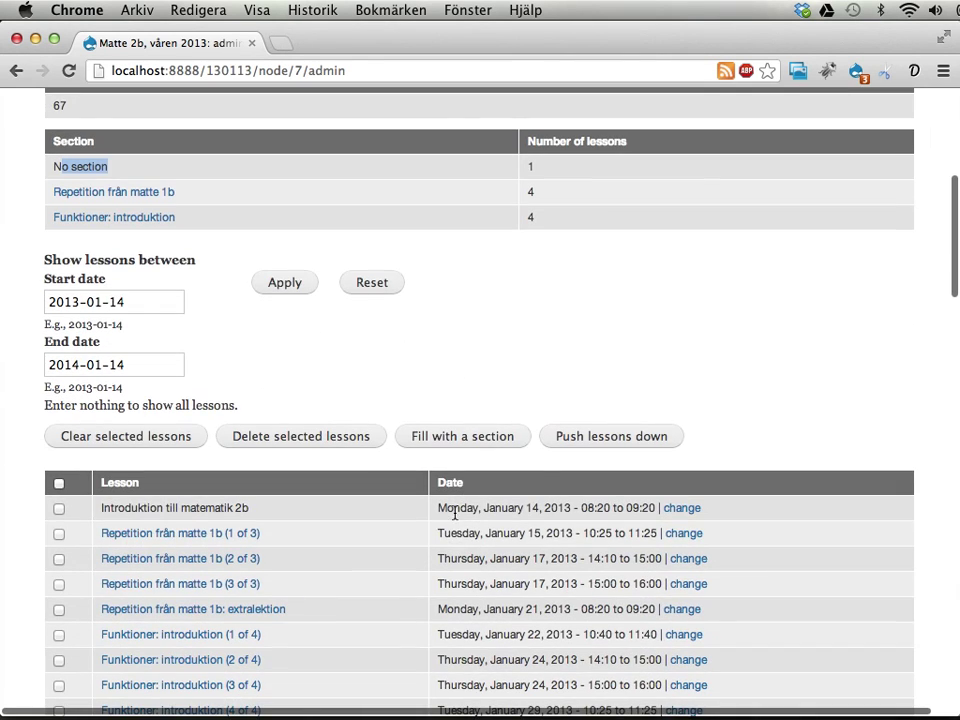
pyautogui.moveTo(113, 508); pyautogui.dragTo(242, 507)
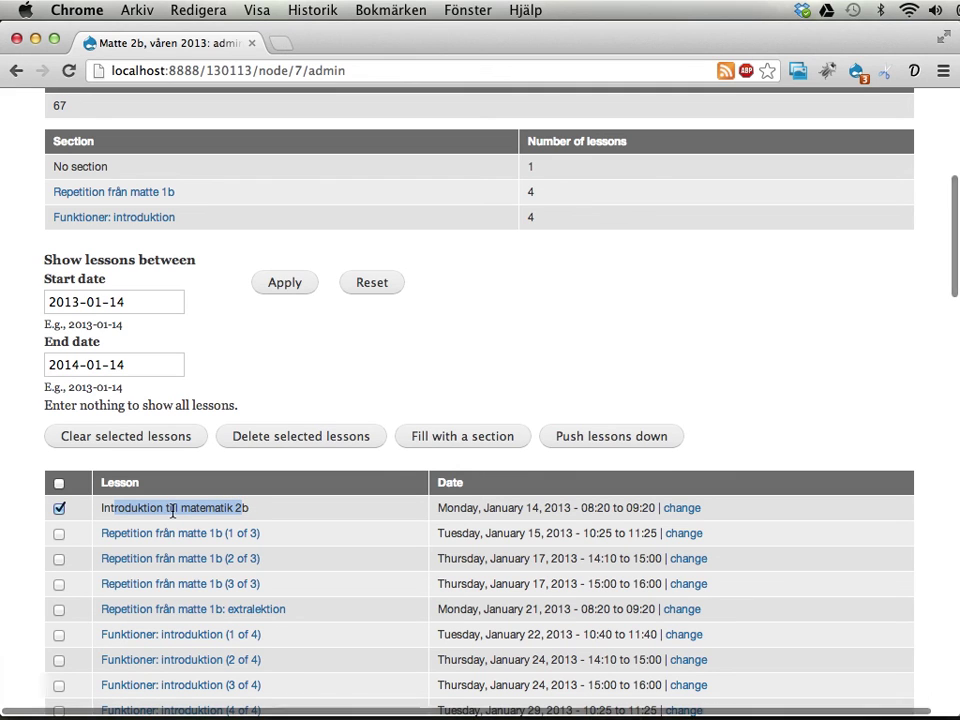
pyautogui.scroll(3, 272, 373)
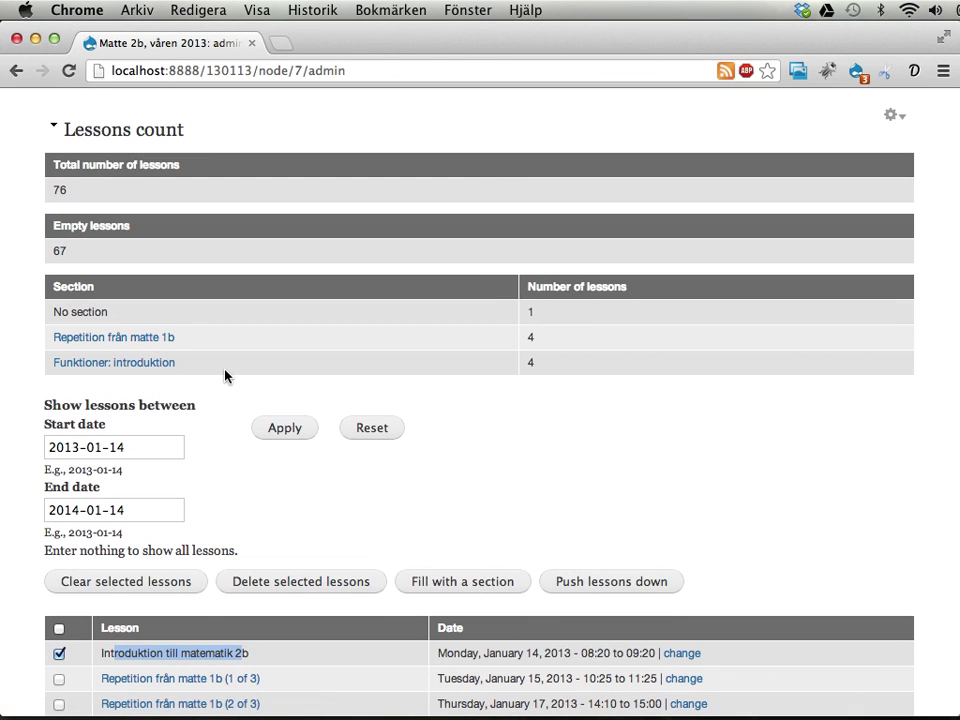
# Step: Open kursplanering.se in a new browser tab
pyautogui.press('super+t')
pyautogui.write('kursplanering.se')
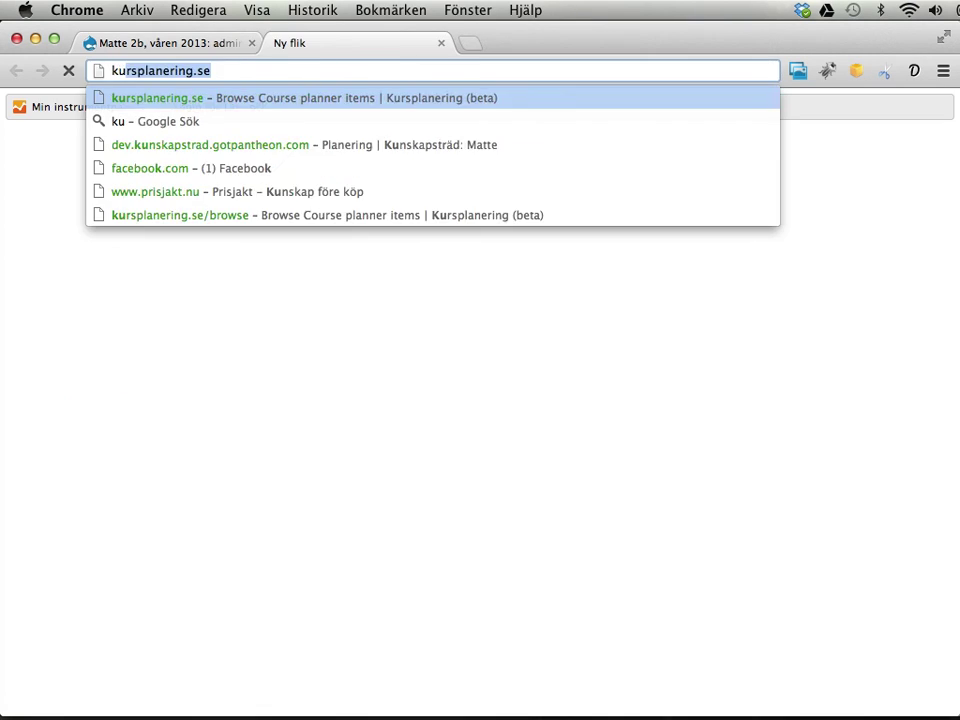
pyautogui.press('Return')
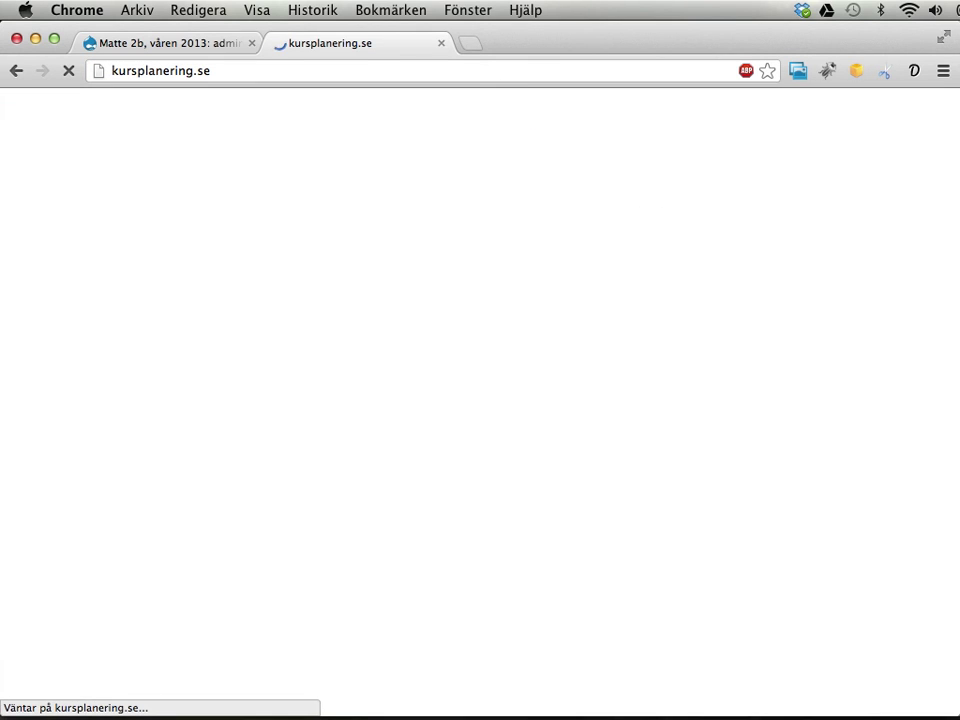